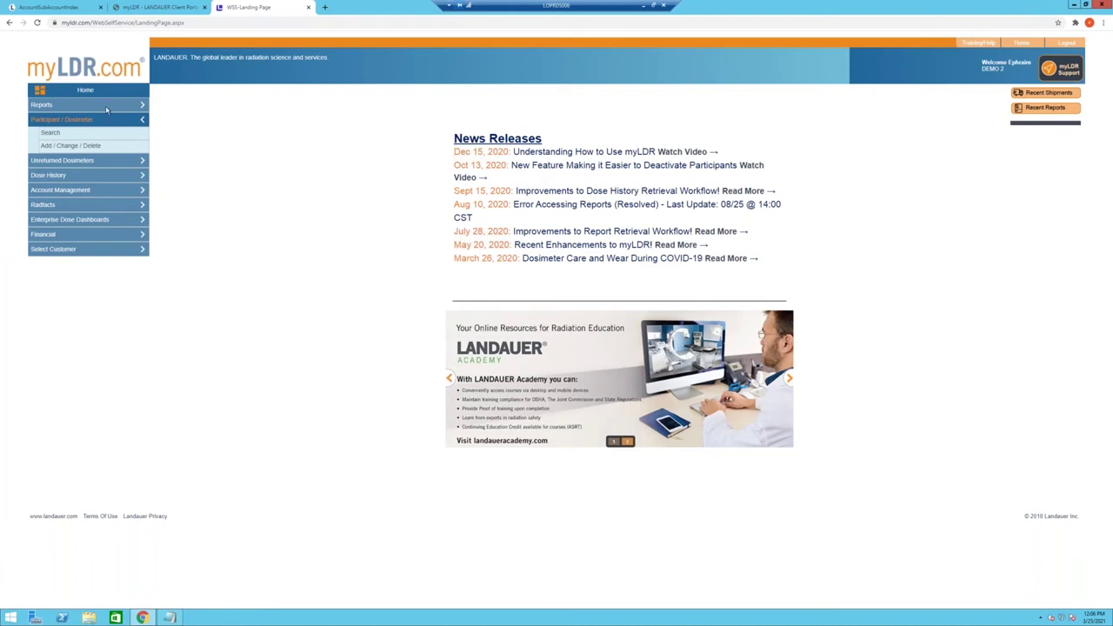
Step: Go to All Reports under Reports, close the feedback survey, and list the available report types
{"action": "left_click", "coordinate": [36, 105]}
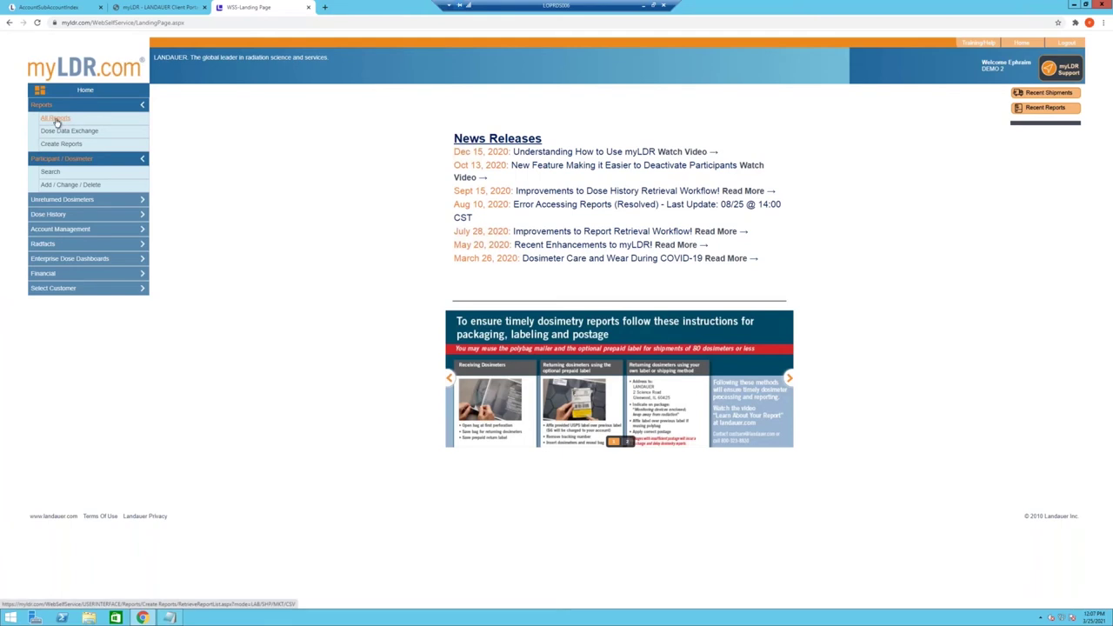
{"action": "left_click", "coordinate": [56, 120]}
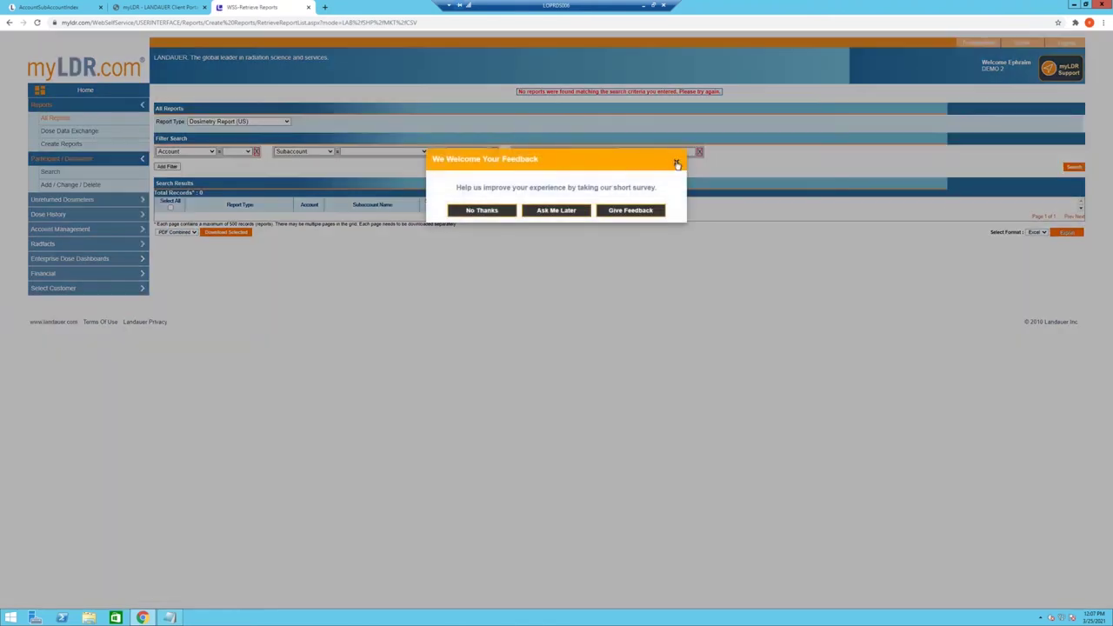
{"action": "left_click", "coordinate": [676, 162]}
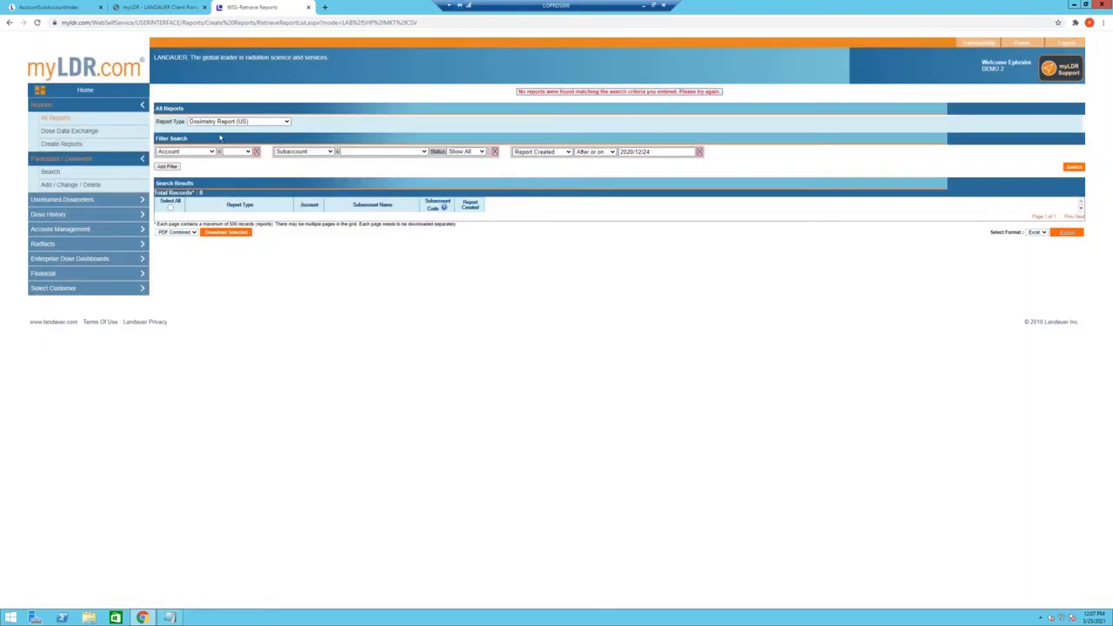
{"action": "left_click", "coordinate": [282, 124]}
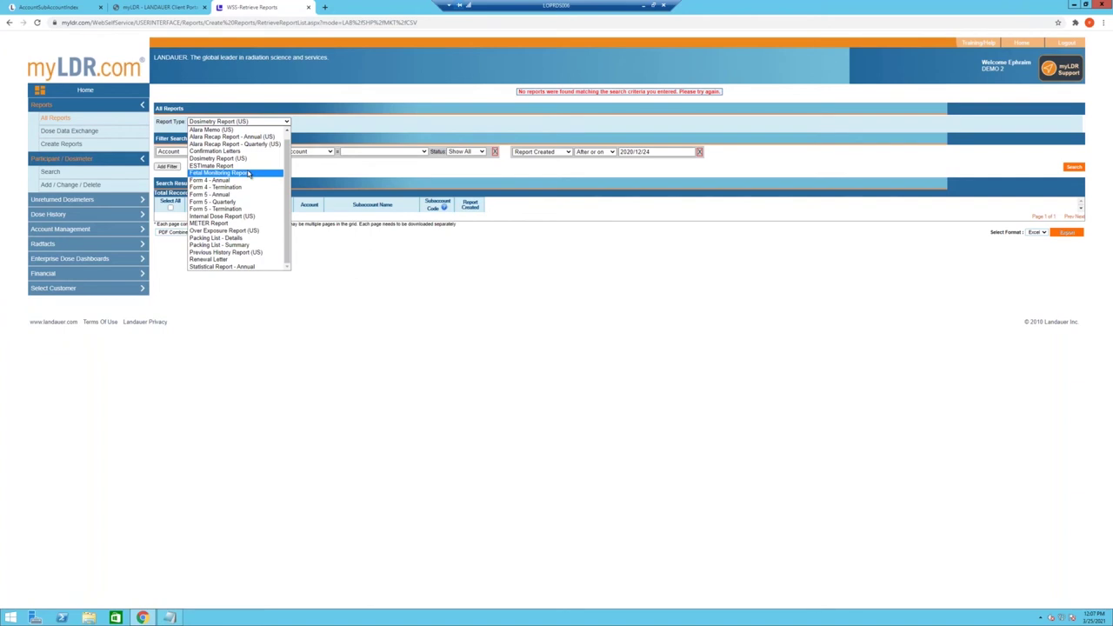
Step: Search Dosimetry Report (US) reports created since 2019/11/01, returning 271 records
{"action": "left_click", "coordinate": [483, 351]}
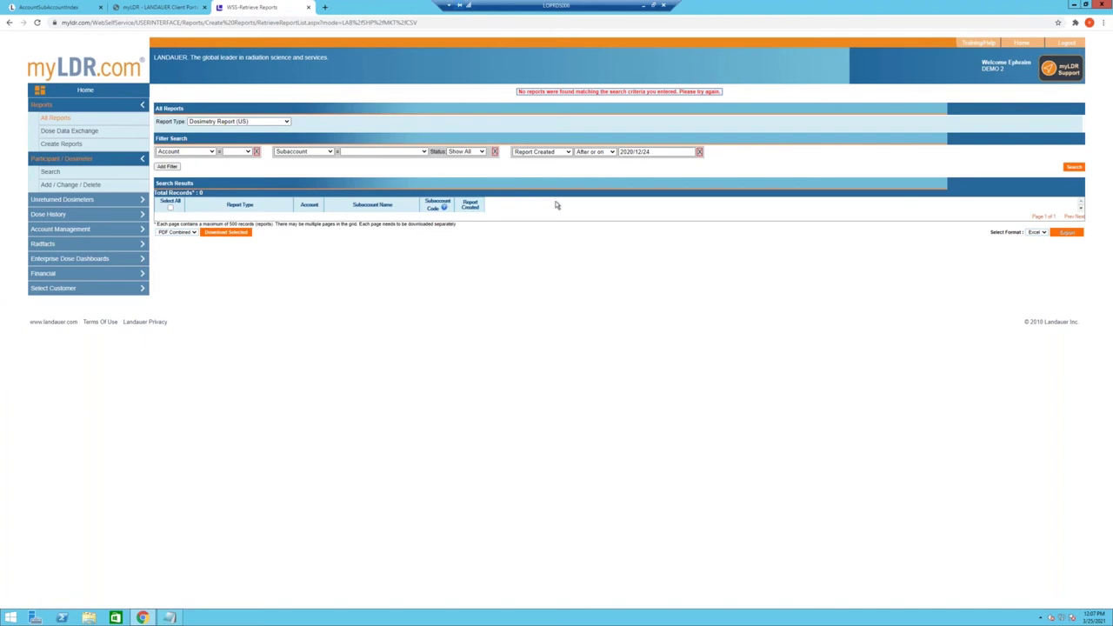
{"action": "left_click", "coordinate": [662, 150]}
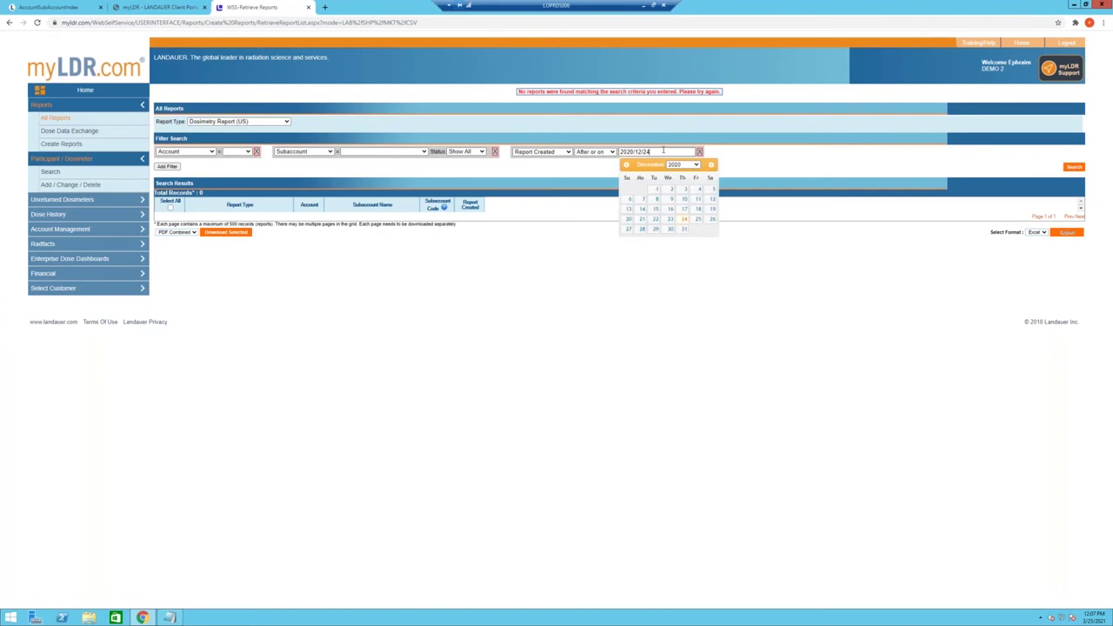
{"action": "left_click", "coordinate": [625, 164]}
{"action": "left_click", "coordinate": [682, 164]}
{"action": "left_click", "coordinate": [684, 239]}
{"action": "left_click", "coordinate": [685, 165]}
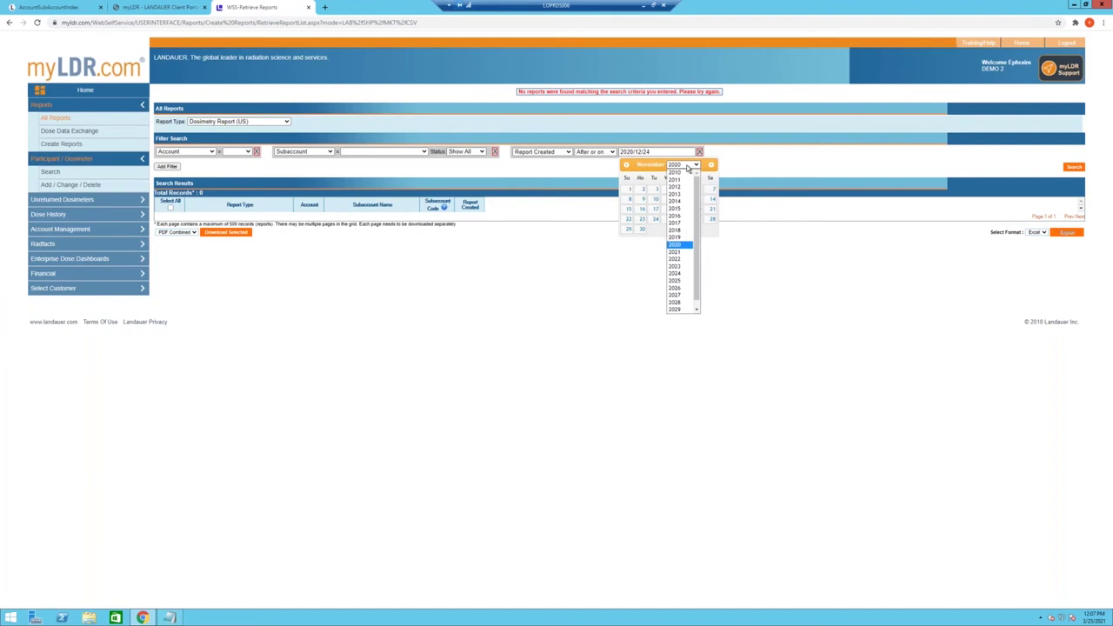
{"action": "left_click", "coordinate": [680, 233]}
{"action": "left_click", "coordinate": [698, 188]}
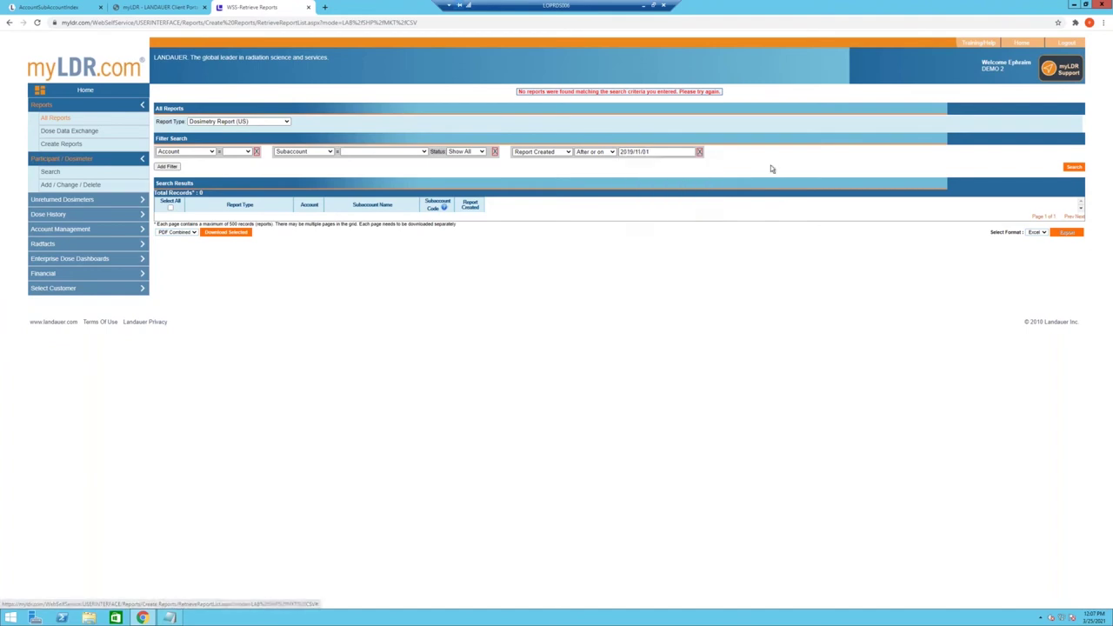
{"action": "left_click", "coordinate": [1073, 168]}
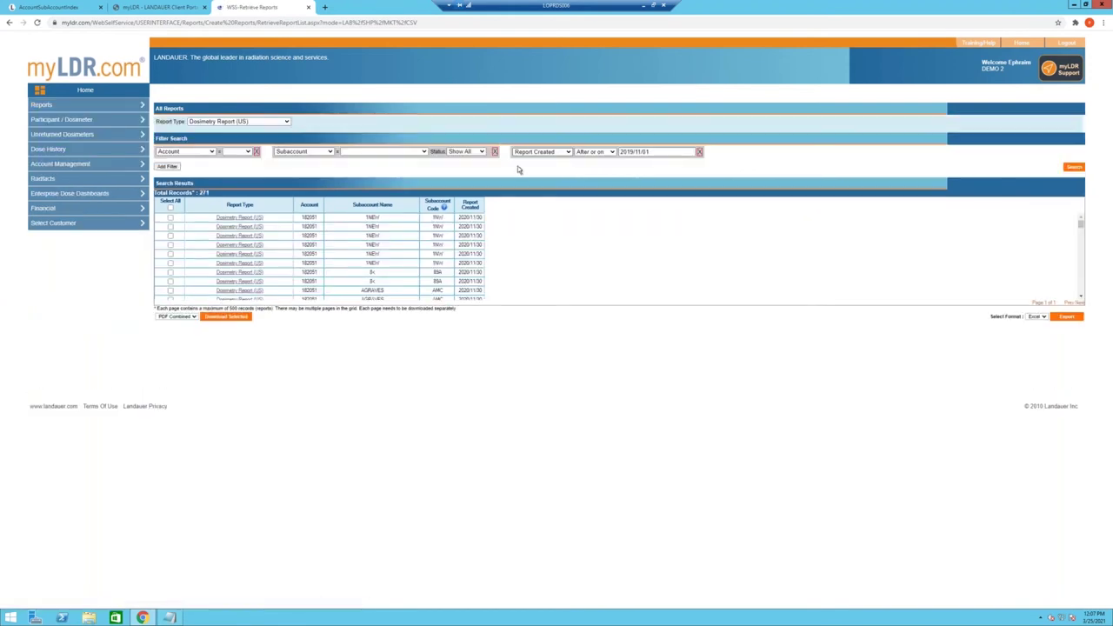
{"action": "left_click", "coordinate": [539, 152]}
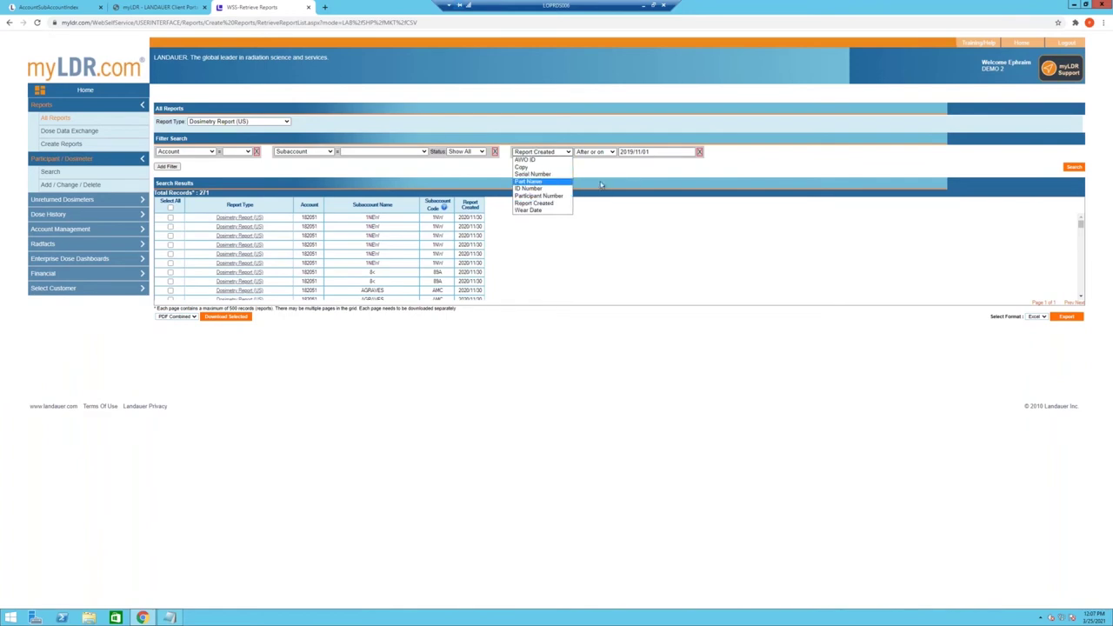
{"action": "left_click", "coordinate": [636, 179]}
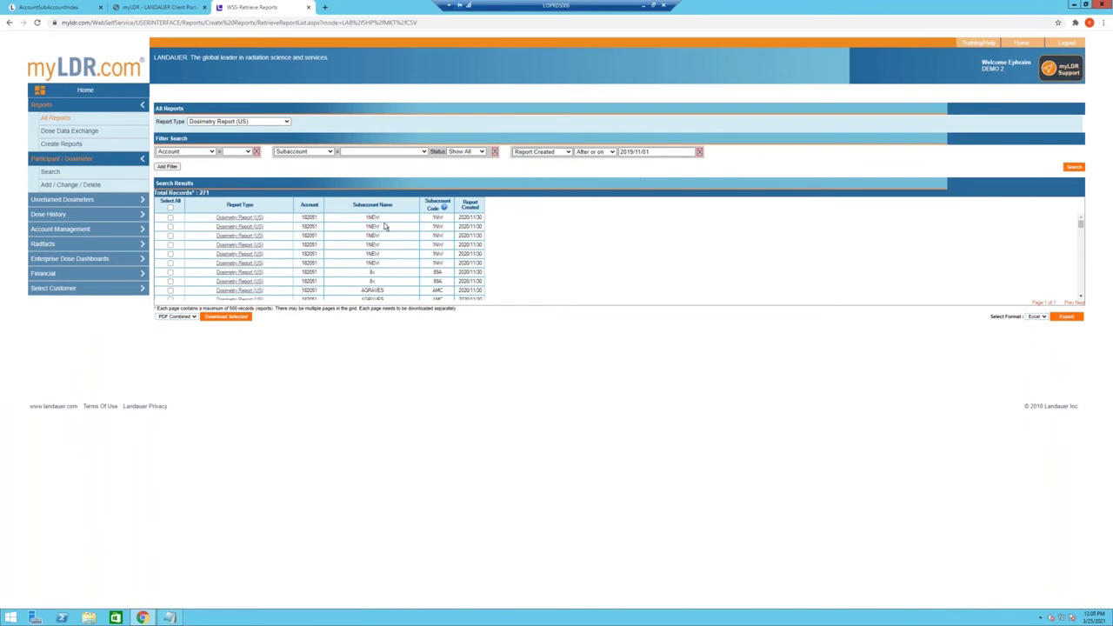
{"action": "left_click", "coordinate": [281, 121]}
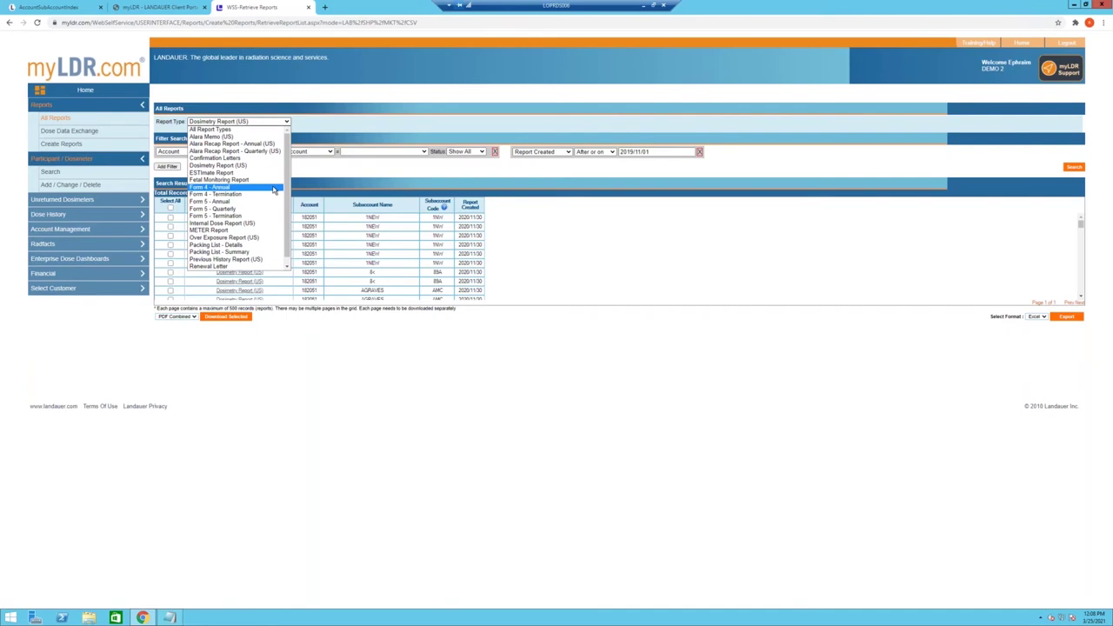
{"action": "left_click", "coordinate": [485, 187]}
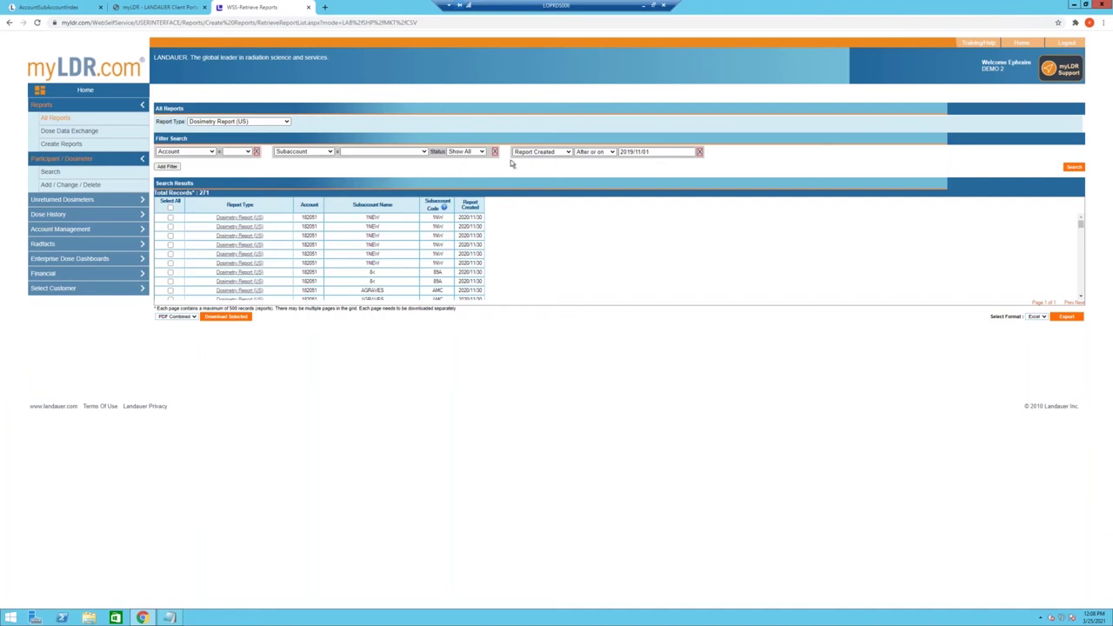
{"action": "left_click", "coordinate": [525, 154]}
{"action": "left_click", "coordinate": [510, 169]}
{"action": "left_click", "coordinate": [543, 154]}
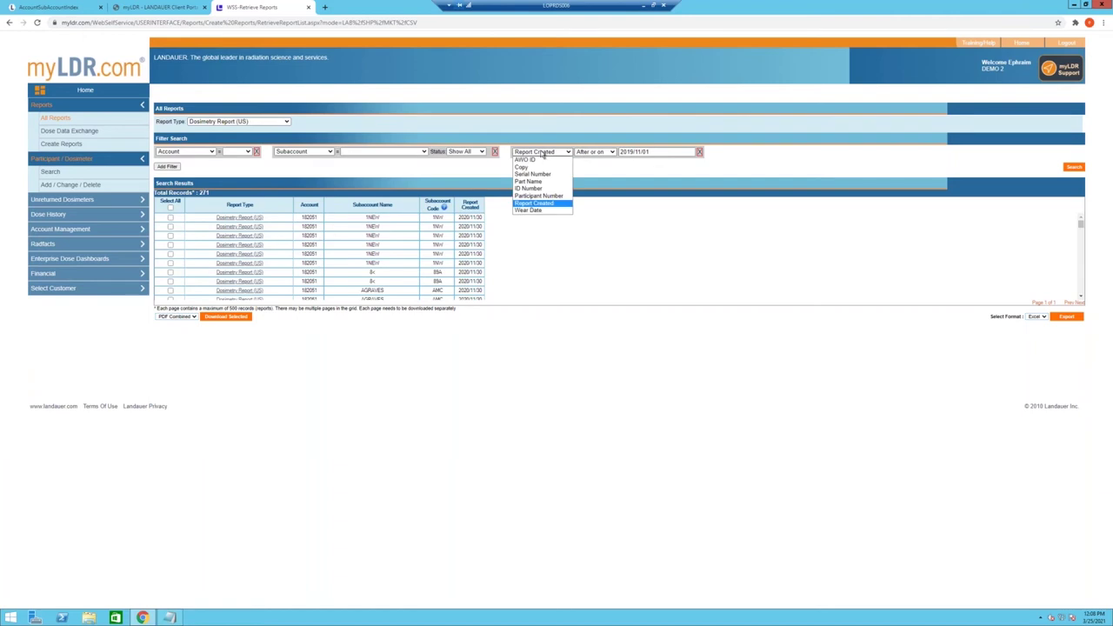
{"action": "left_click", "coordinate": [544, 241]}
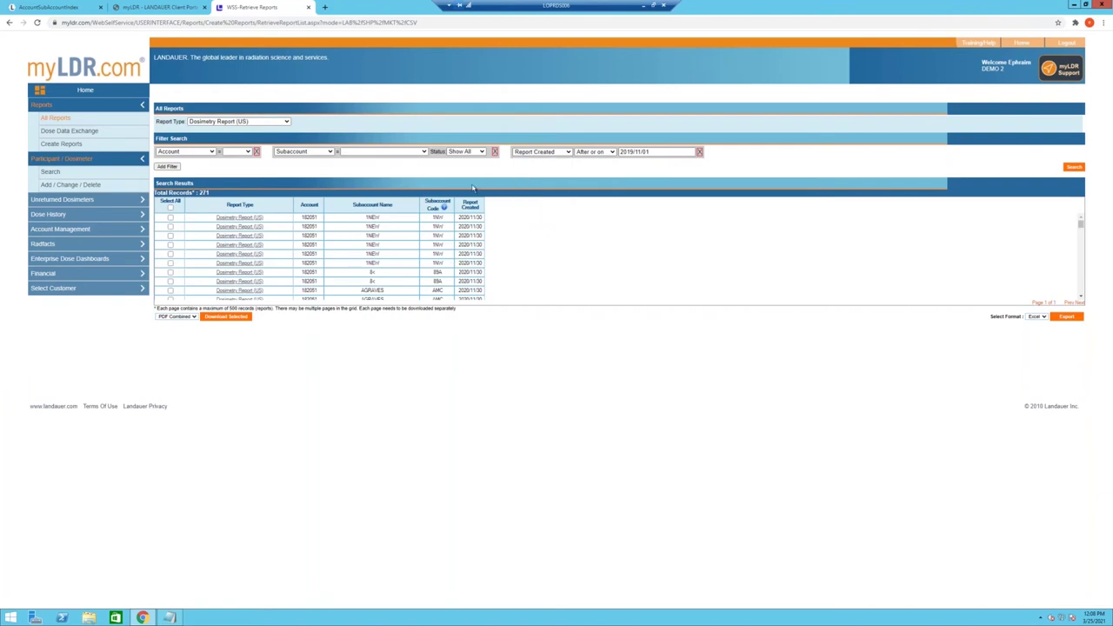
{"action": "scroll", "coordinate": [375, 225], "scroll_direction": "down", "scroll_amount": 1}
{"action": "scroll", "coordinate": [375, 225], "scroll_direction": "down", "scroll_amount": 2}
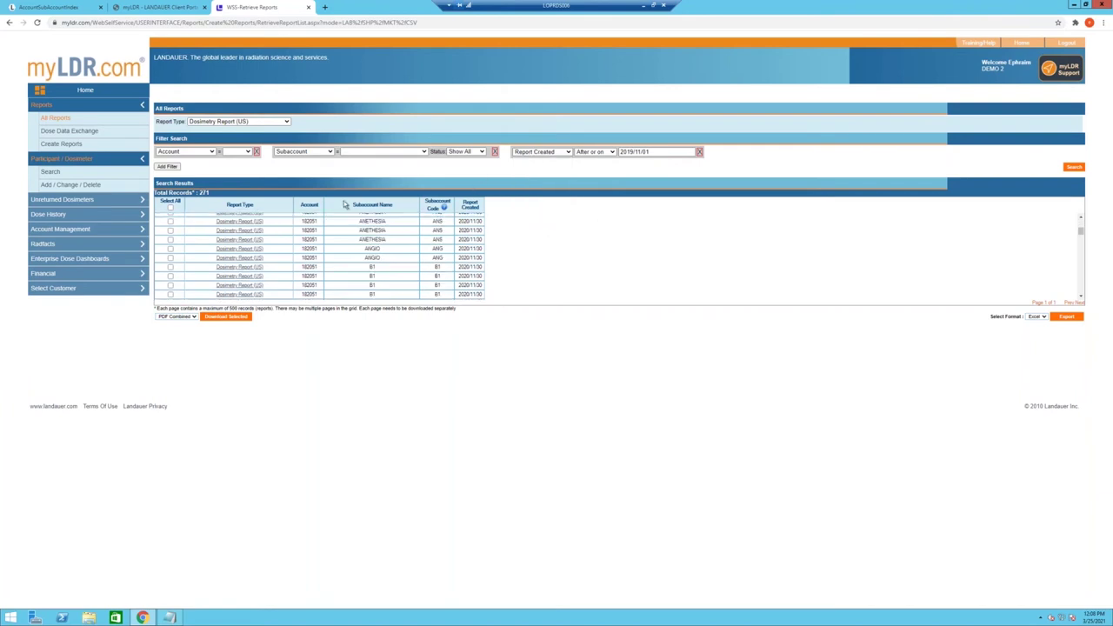
{"action": "scroll", "coordinate": [392, 259], "scroll_direction": "up", "scroll_amount": 2}
{"action": "scroll", "coordinate": [392, 259], "scroll_direction": "up", "scroll_amount": 2}
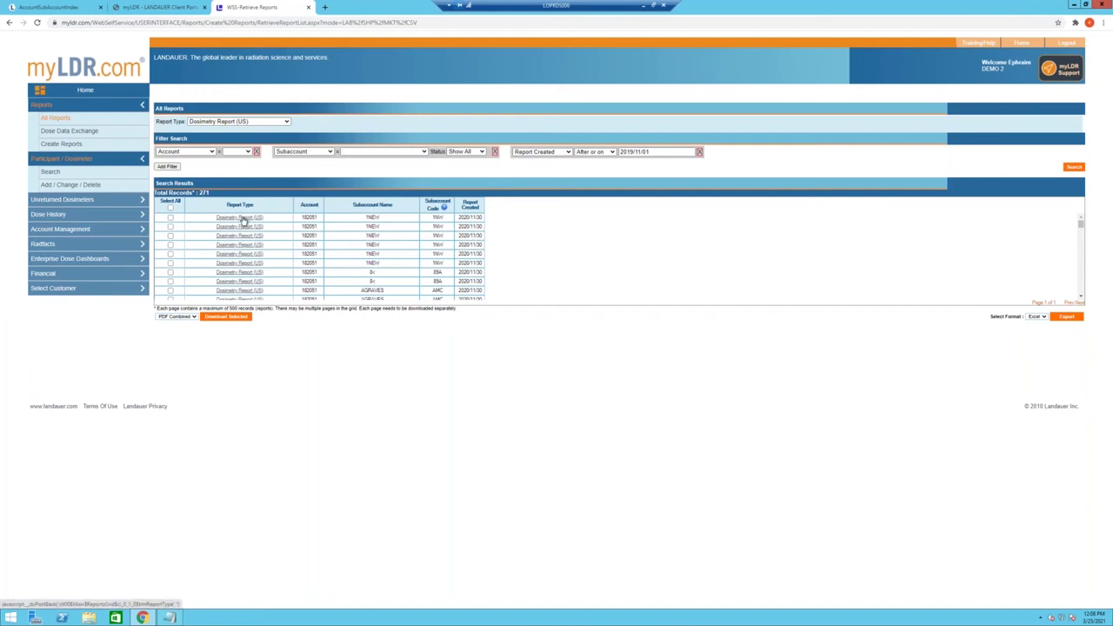
{"action": "left_click", "coordinate": [170, 207]}
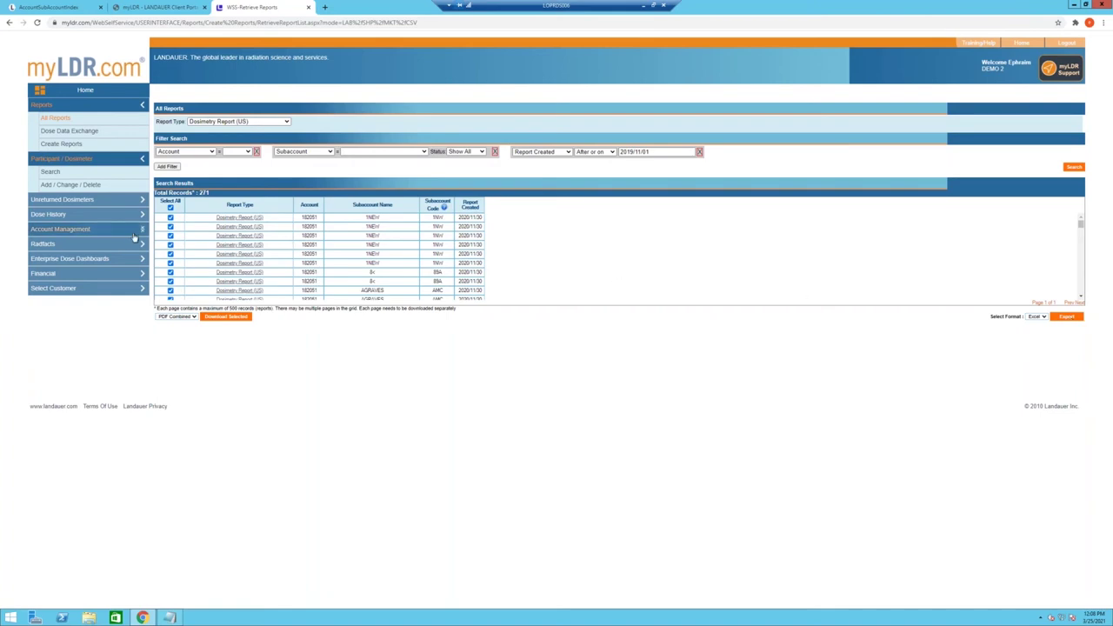
{"action": "left_click", "coordinate": [170, 208]}
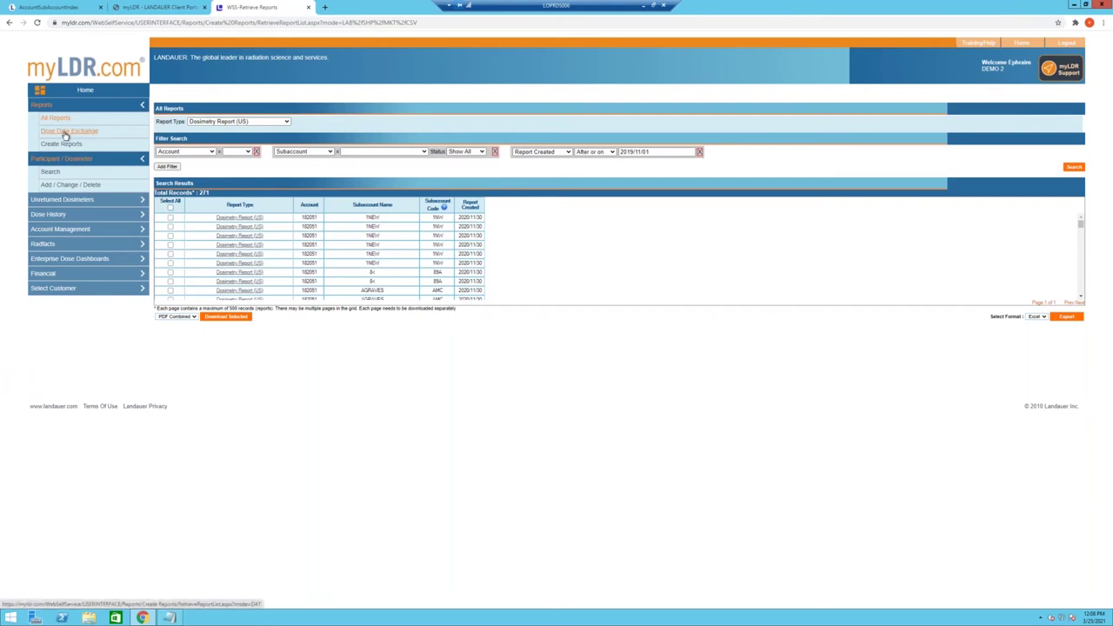
Step: View the 7 Dose Data Exchange records, then go to the Create Report page
{"action": "left_click", "coordinate": [62, 131]}
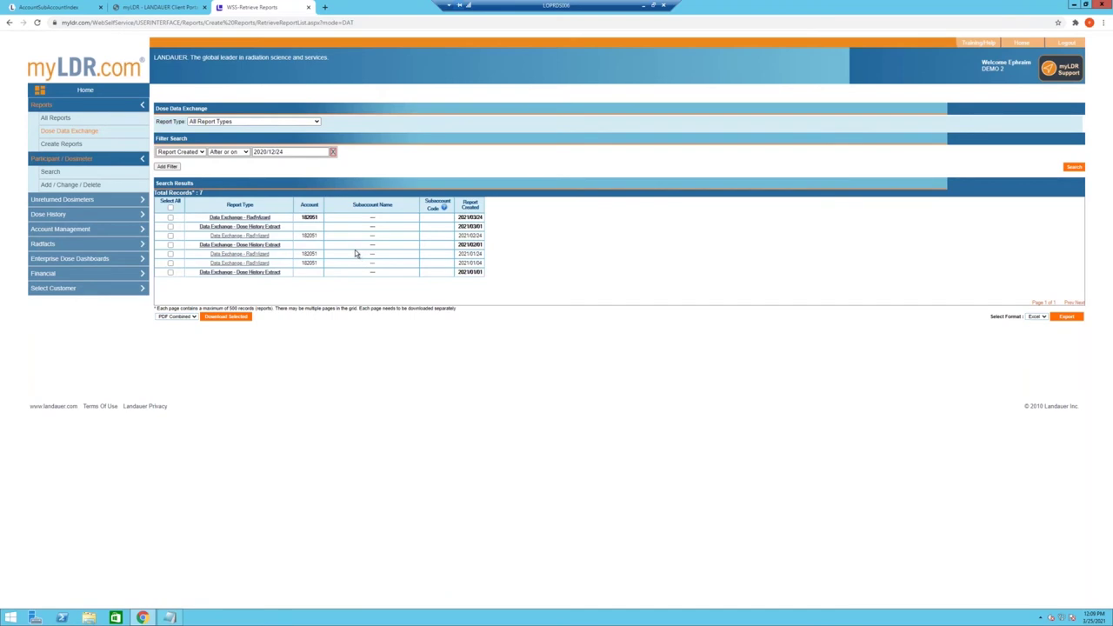
{"action": "left_click", "coordinate": [69, 145]}
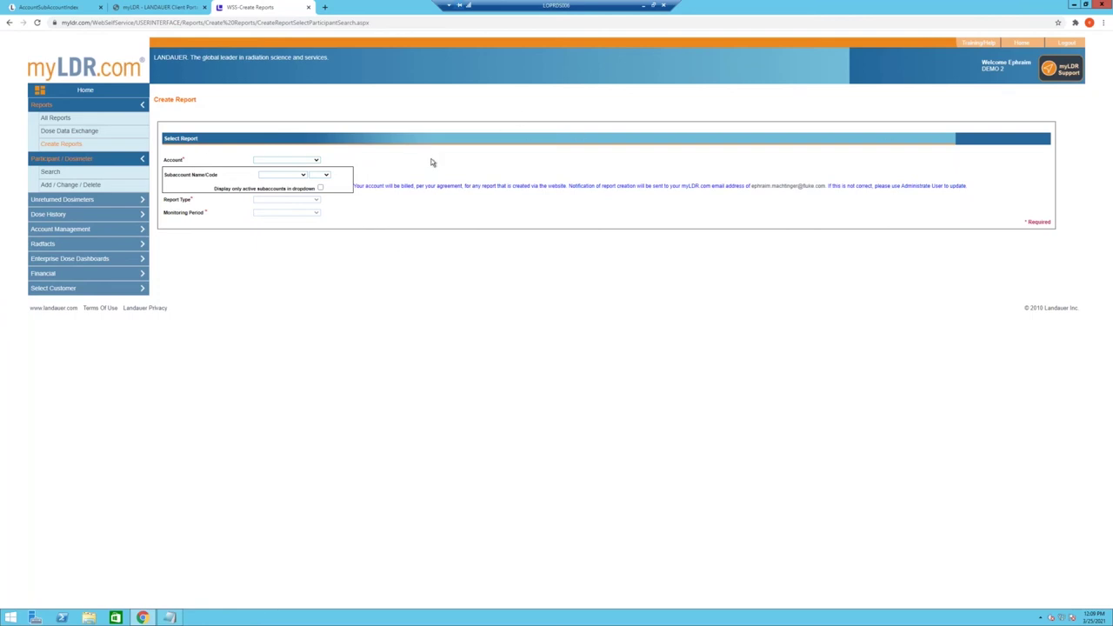
Step: Choose the account and subaccount, and set Report Type to Form 5 Termination
{"action": "left_click", "coordinate": [291, 162]}
{"action": "left_click", "coordinate": [290, 176]}
{"action": "left_click", "coordinate": [290, 175]}
{"action": "left_click", "coordinate": [287, 190]}
{"action": "left_click", "coordinate": [278, 200]}
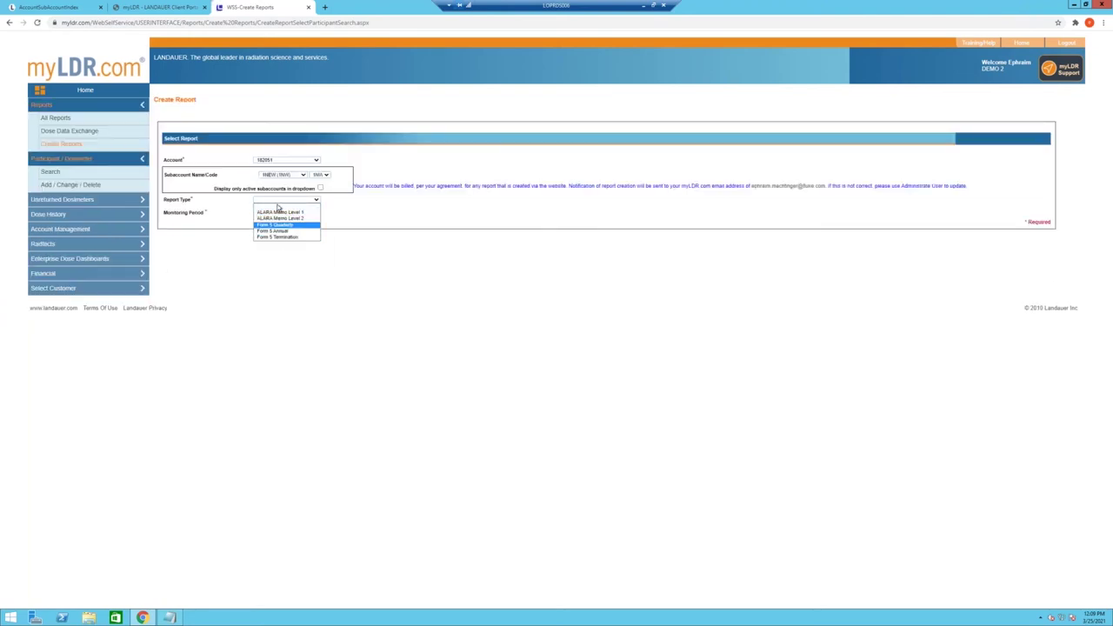
{"action": "left_click", "coordinate": [287, 235]}
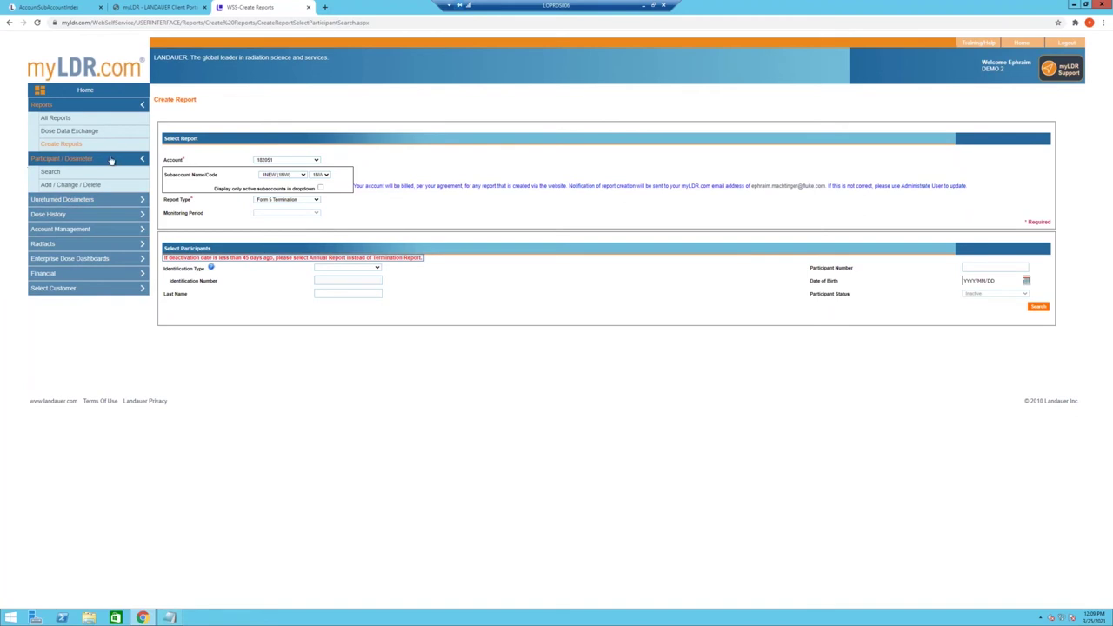
Step: Go to Search Dose History under Dose History in the sidebar
{"action": "left_click", "coordinate": [96, 214]}
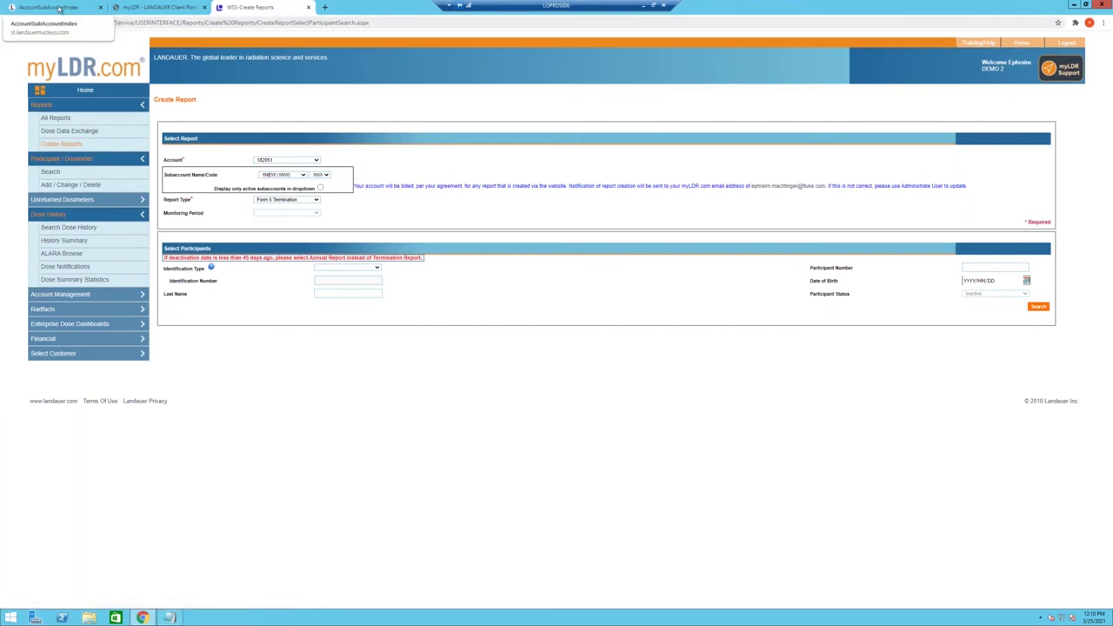
{"action": "left_click", "coordinate": [64, 228]}
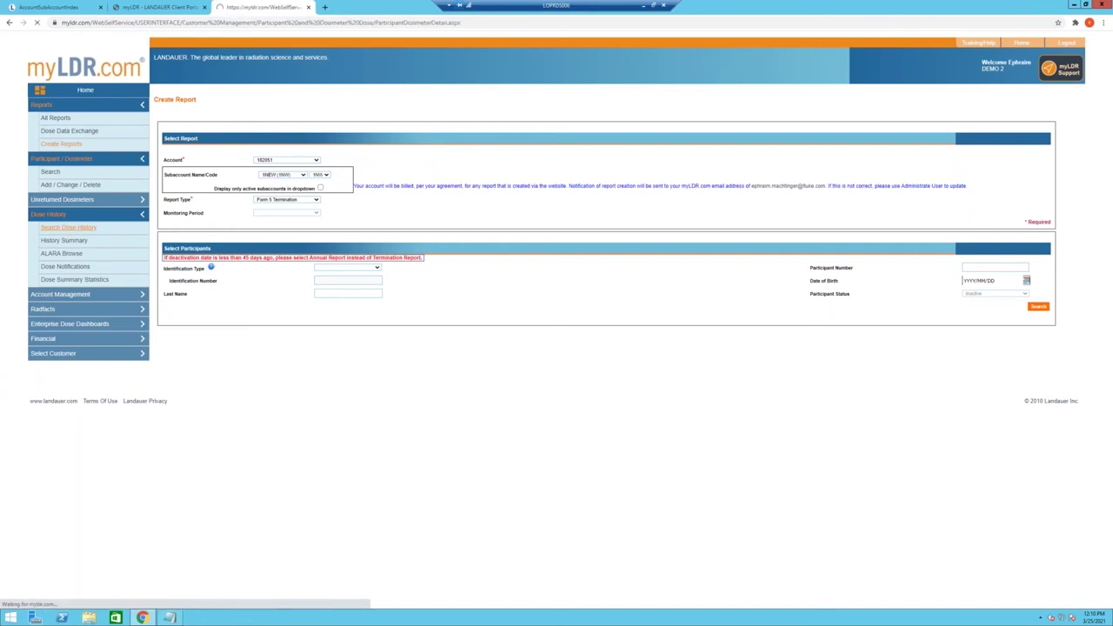